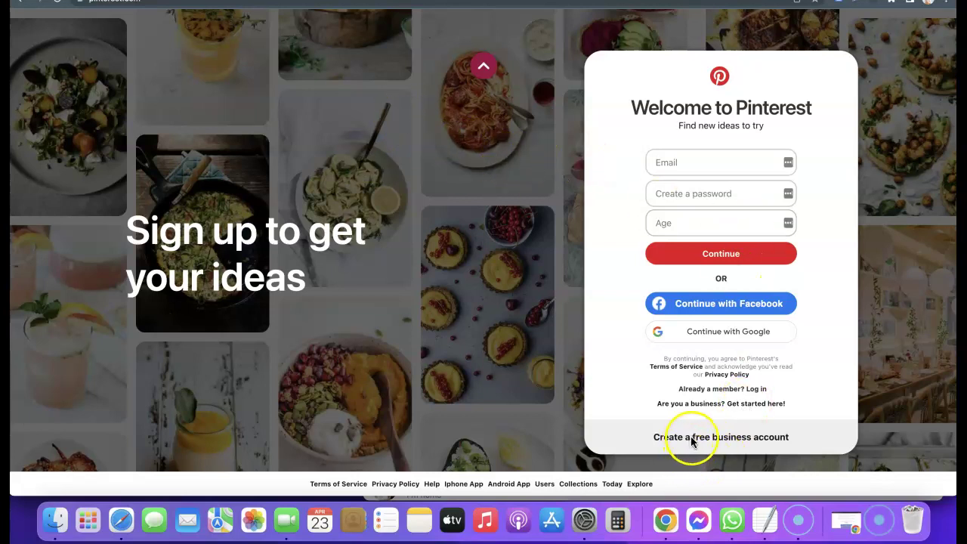
Switch to the business account sign-up form
{"action": "left_click", "coordinate": [733, 438]}
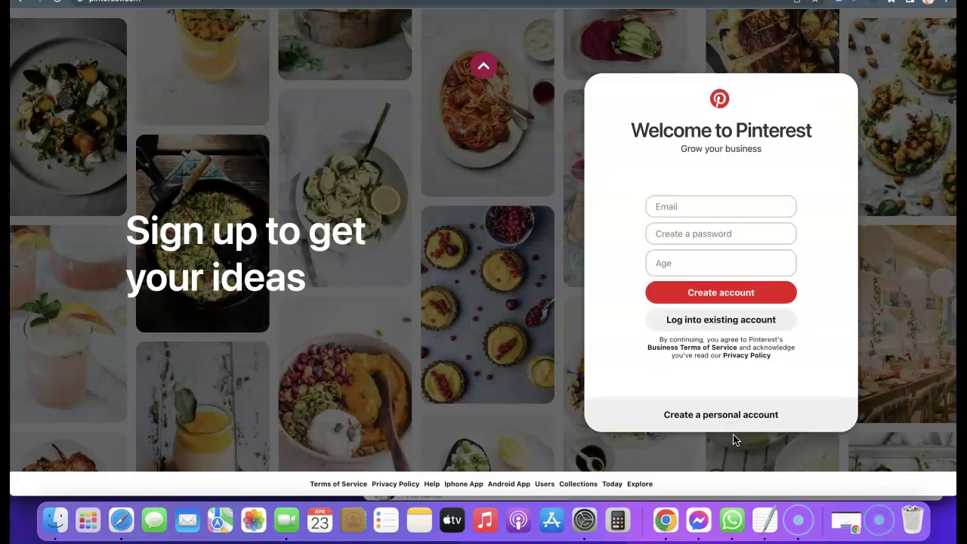
{"action": "left_click", "coordinate": [712, 241]}
{"action": "left_click", "coordinate": [701, 259]}
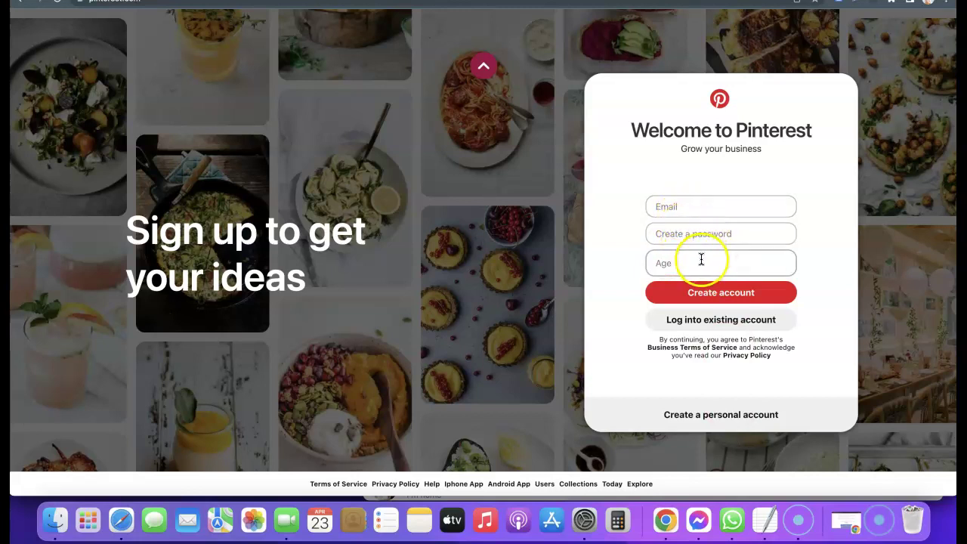
Autofill the email, password and age fields from the saved sign-up entry
{"action": "left_click", "coordinate": [702, 208]}
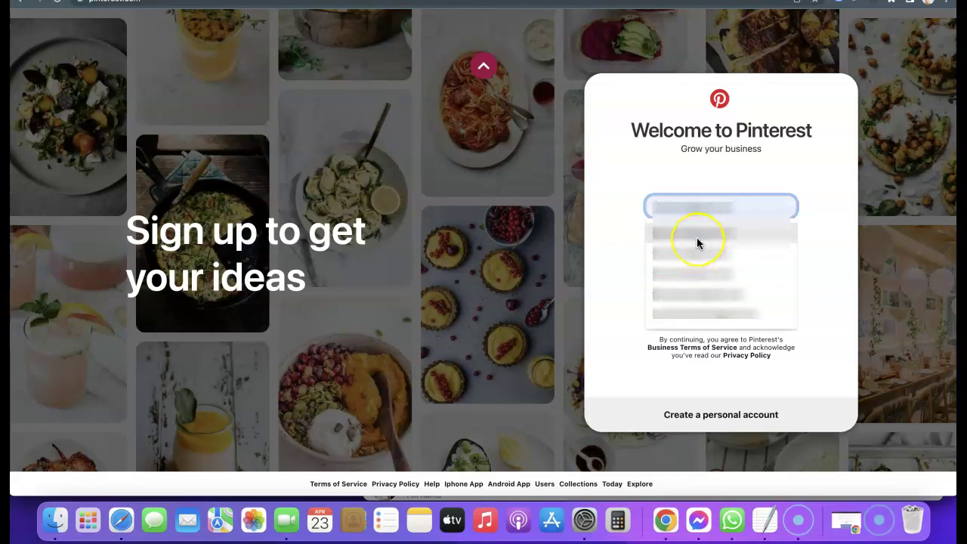
{"action": "left_click", "coordinate": [698, 242]}
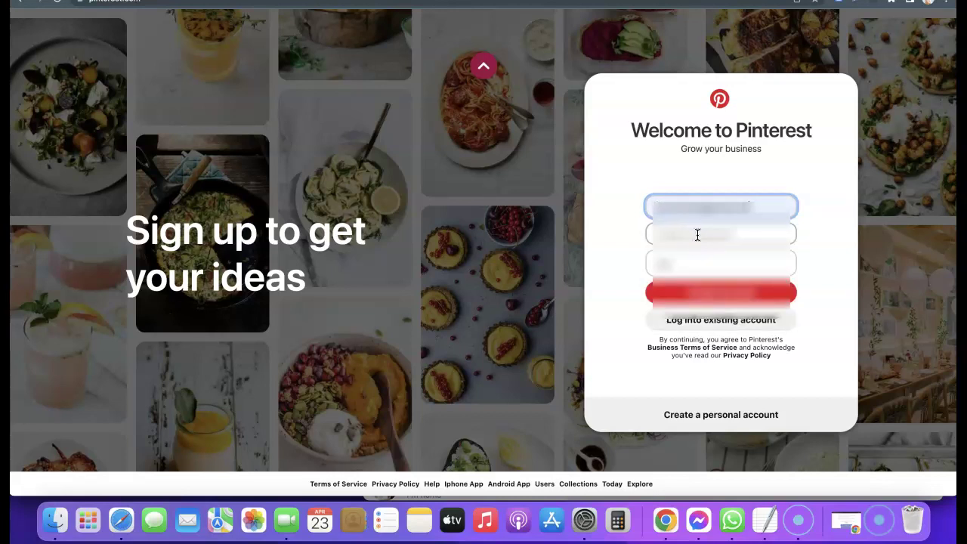
{"action": "left_click", "coordinate": [698, 235]}
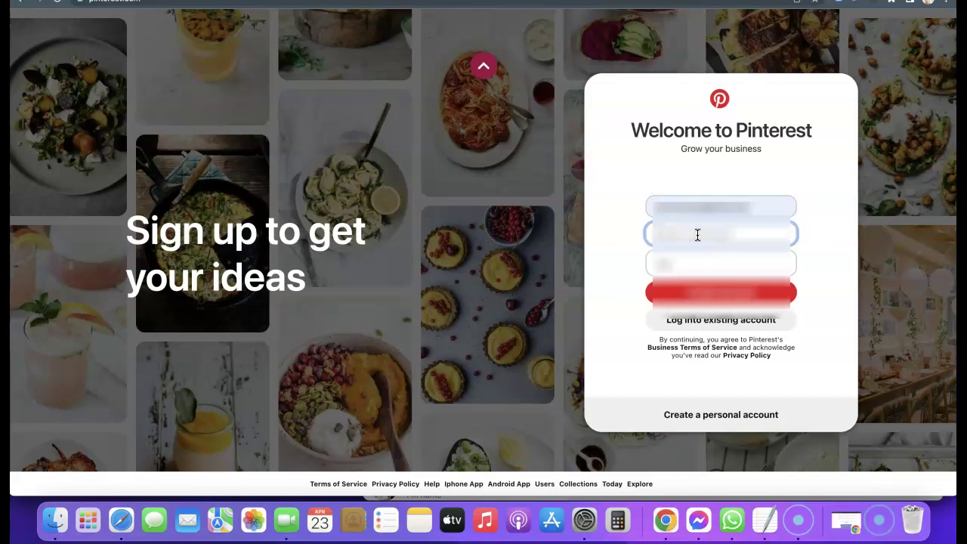
{"action": "left_click", "coordinate": [695, 266]}
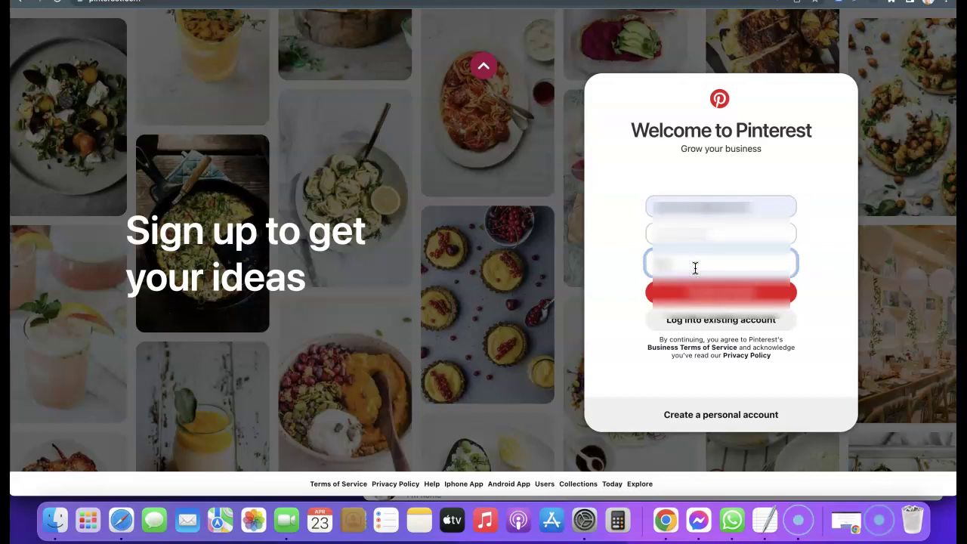
{"action": "left_click", "coordinate": [695, 268]}
Create the business account and set the profile name to Tradingneed, dropping '.com'
{"action": "left_click", "coordinate": [731, 295]}
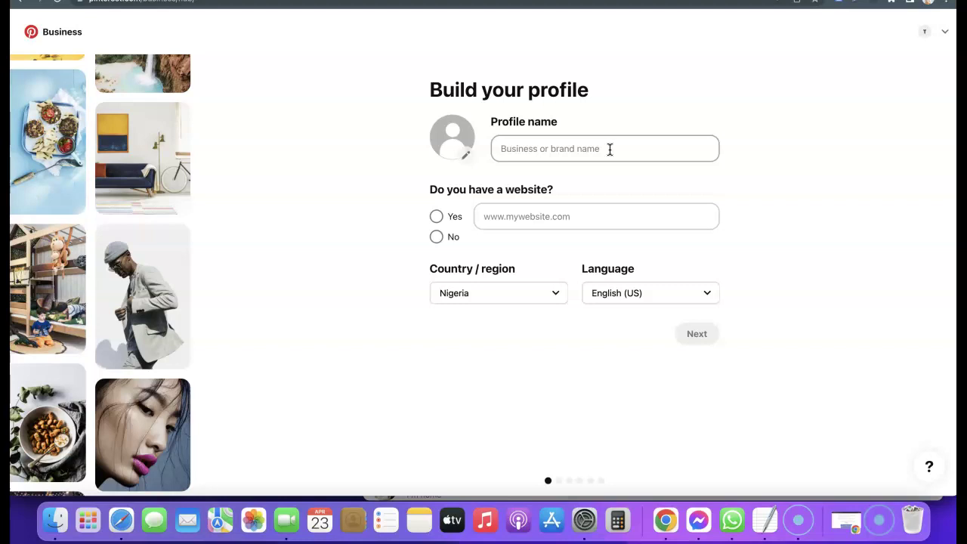
{"action": "left_click", "coordinate": [609, 149]}
{"action": "type", "text": "Tradingneed.com"}
{"action": "left_click_drag", "start_coordinate": [553, 151], "coordinate": [574, 149]}
{"action": "key", "text": "BackSpace"}
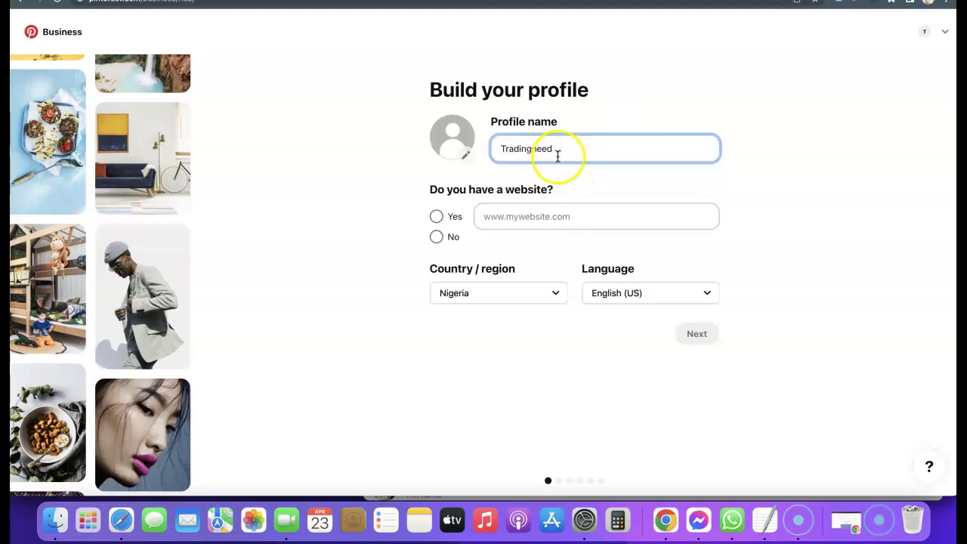
Enter tradingneed.com as the business website
{"action": "left_click", "coordinate": [524, 216]}
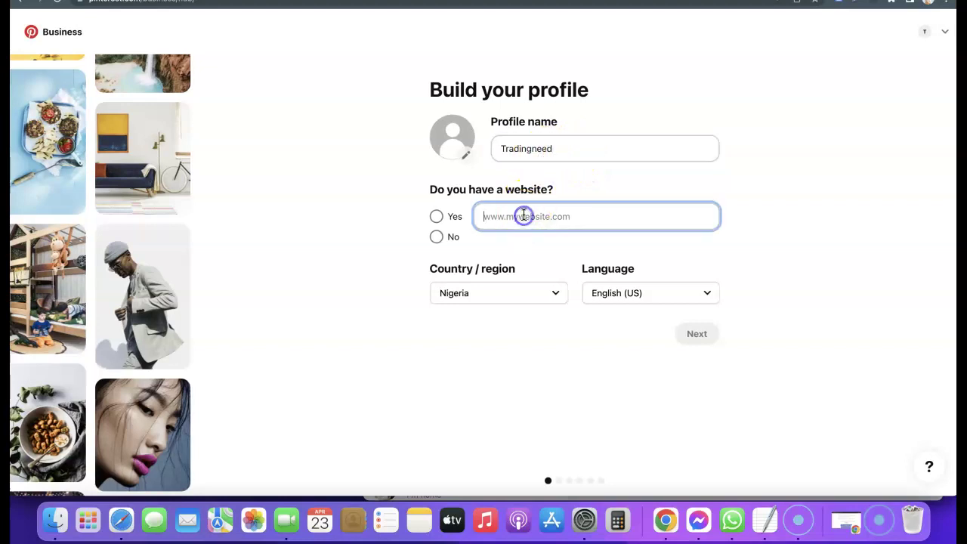
{"action": "type", "text": "tradingneed.com"}
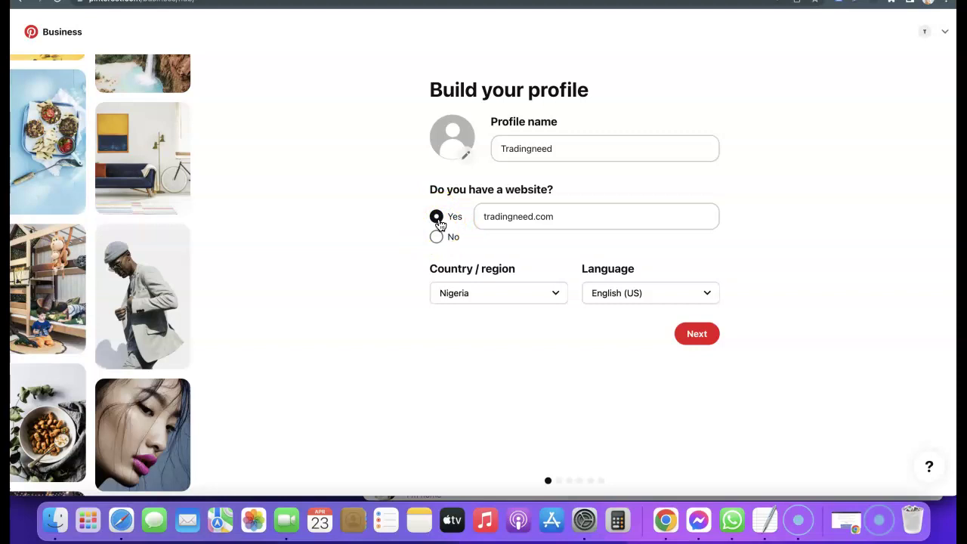
{"action": "left_click", "coordinate": [848, 235]}
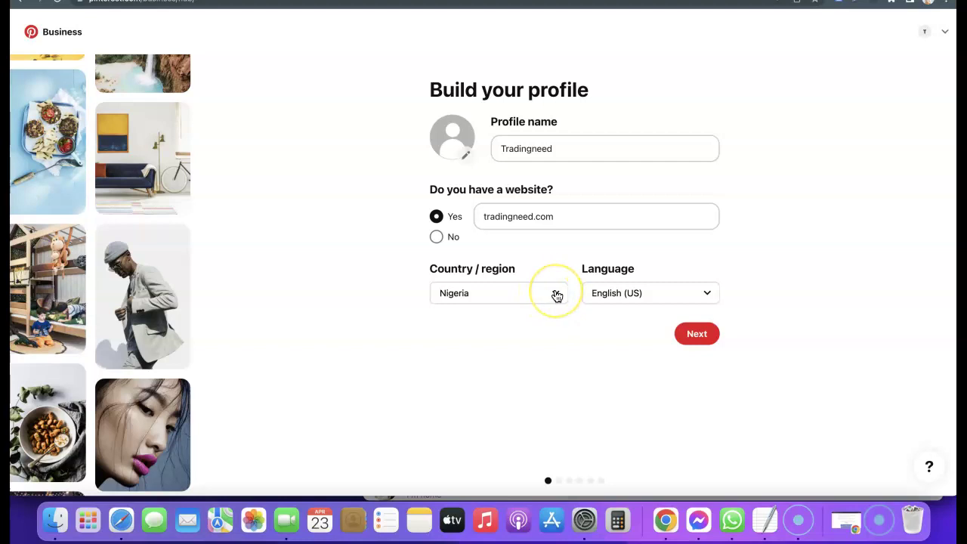
Choose United States as the country and continue to the next step
{"action": "left_click", "coordinate": [557, 296]}
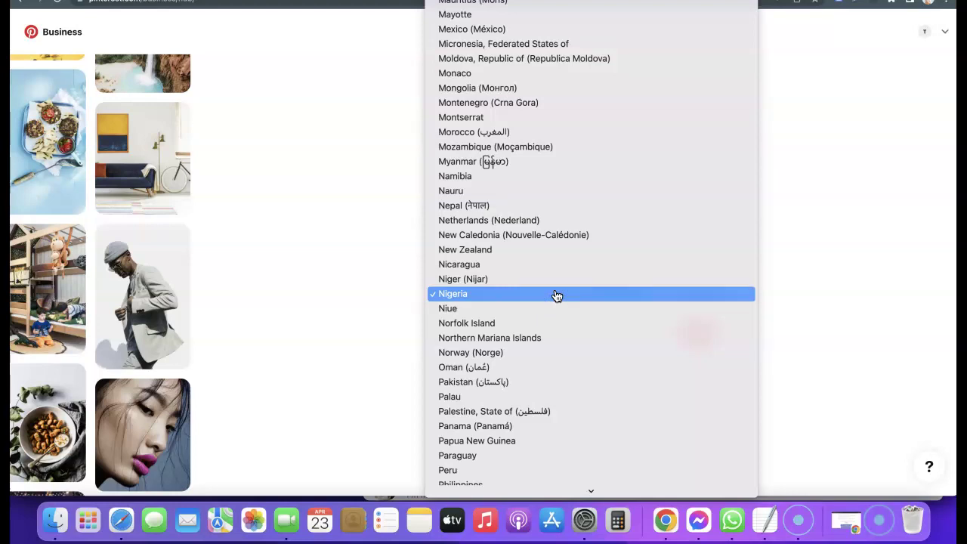
{"action": "scroll", "coordinate": [509, 305], "scroll_direction": "down", "scroll_amount": 10}
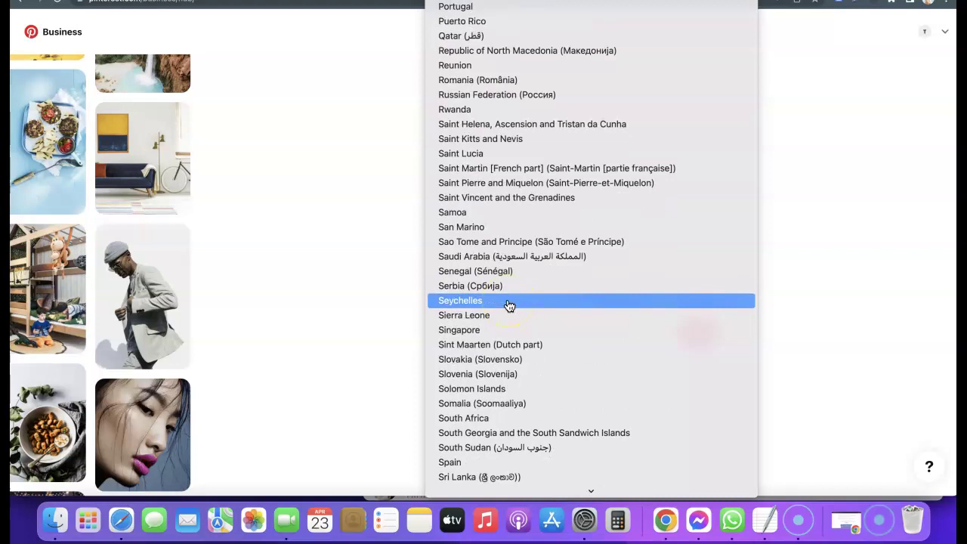
{"action": "scroll", "coordinate": [509, 305], "scroll_direction": "down", "scroll_amount": 8}
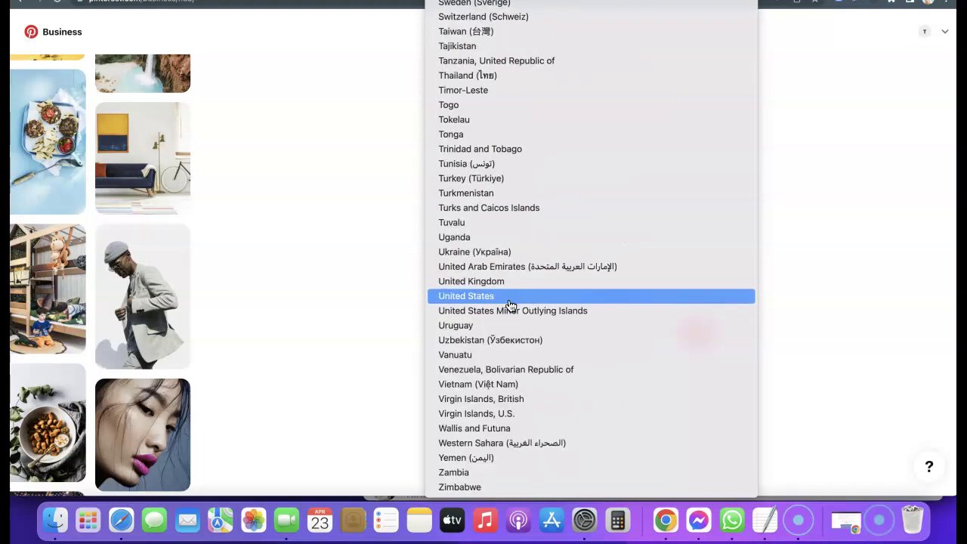
{"action": "left_click", "coordinate": [470, 298]}
{"action": "left_click", "coordinate": [768, 310]}
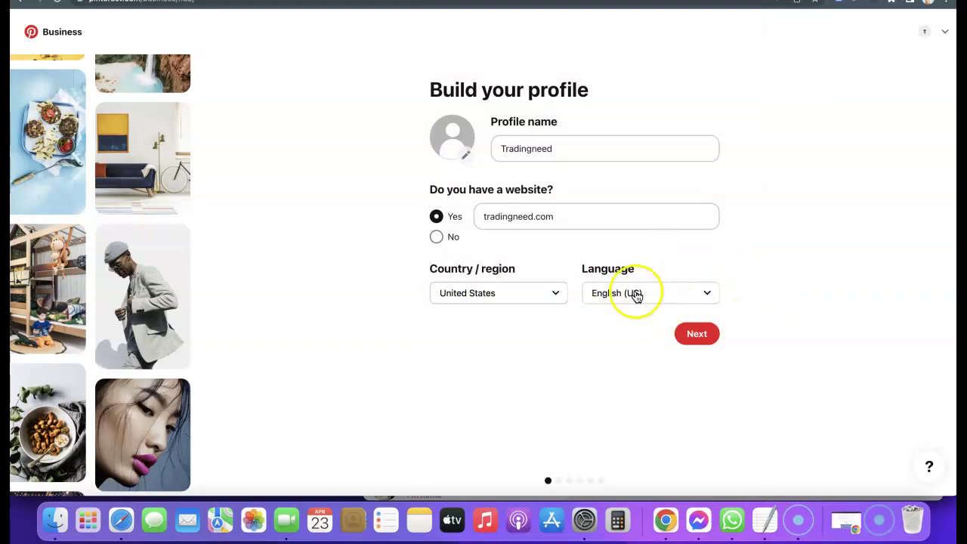
{"action": "left_click", "coordinate": [698, 334]}
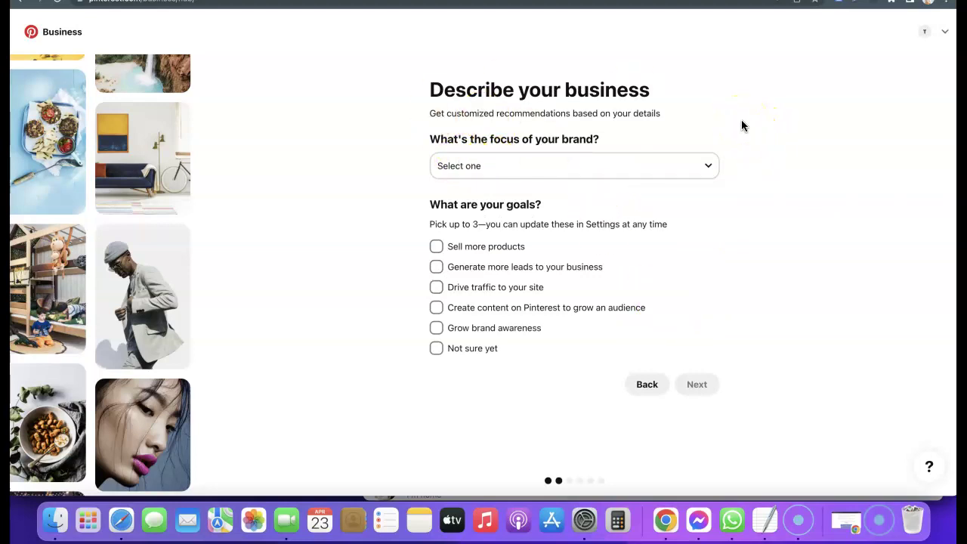
Set the brand focus to Other with 'Marketing' entered
{"action": "left_click", "coordinate": [700, 164]}
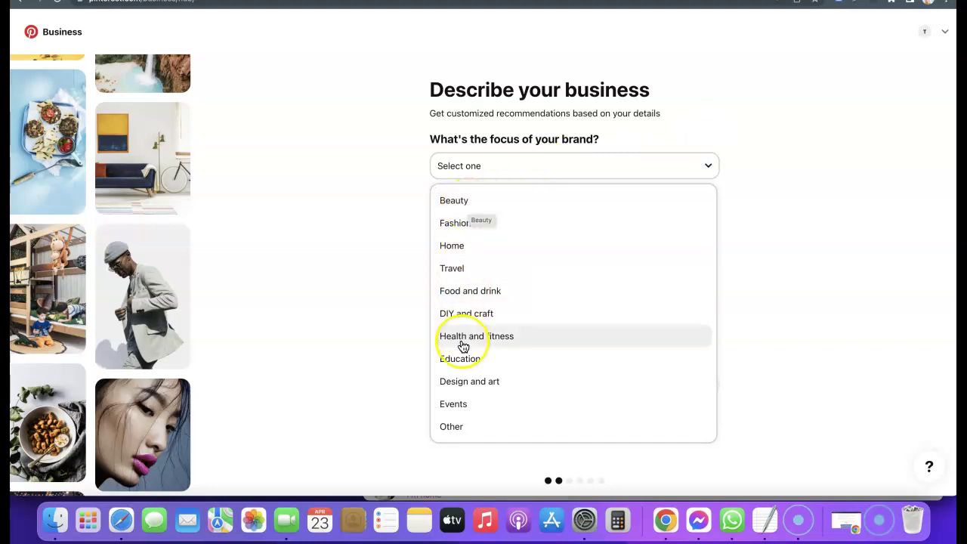
{"action": "left_click", "coordinate": [459, 427]}
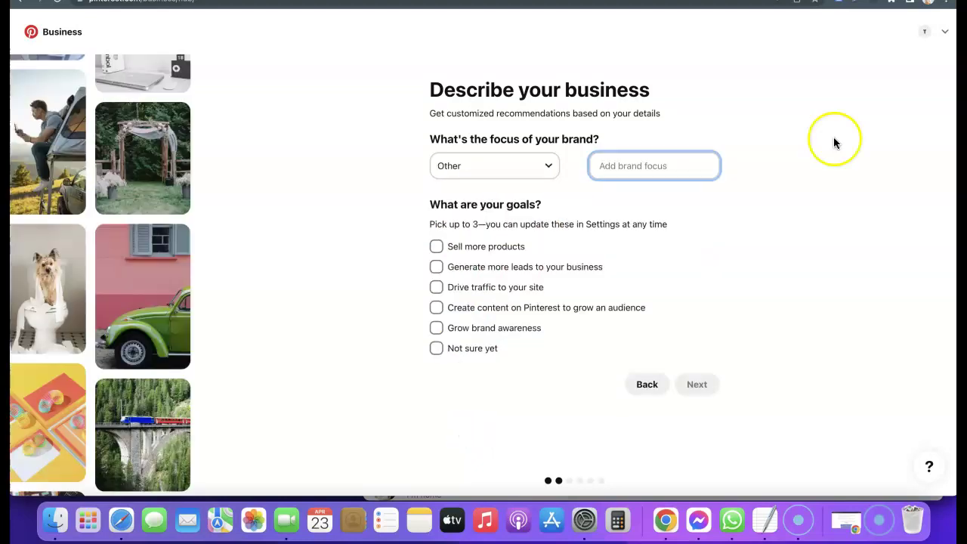
{"action": "type", "text": "Mar"}
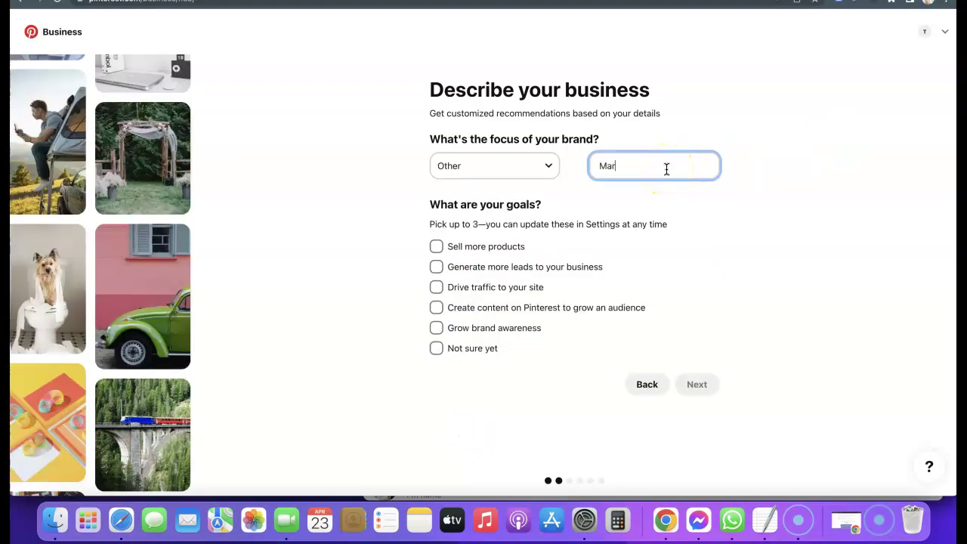
{"action": "type", "text": "keting"}
{"action": "left_click", "coordinate": [452, 223]}
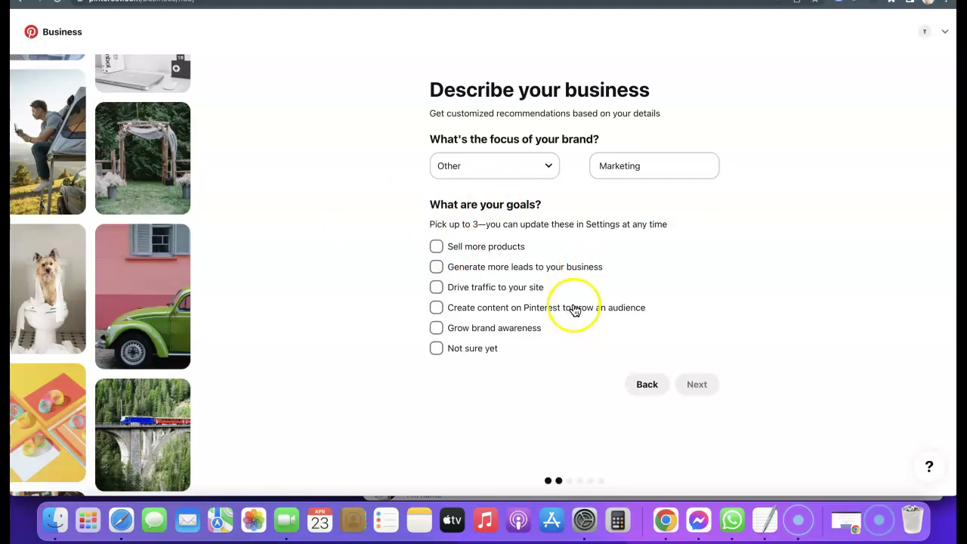
Tick Sell more products, Generate more leads and Drive traffic to your site as goals, then continue
{"action": "left_click", "coordinate": [435, 247]}
{"action": "left_click", "coordinate": [437, 268]}
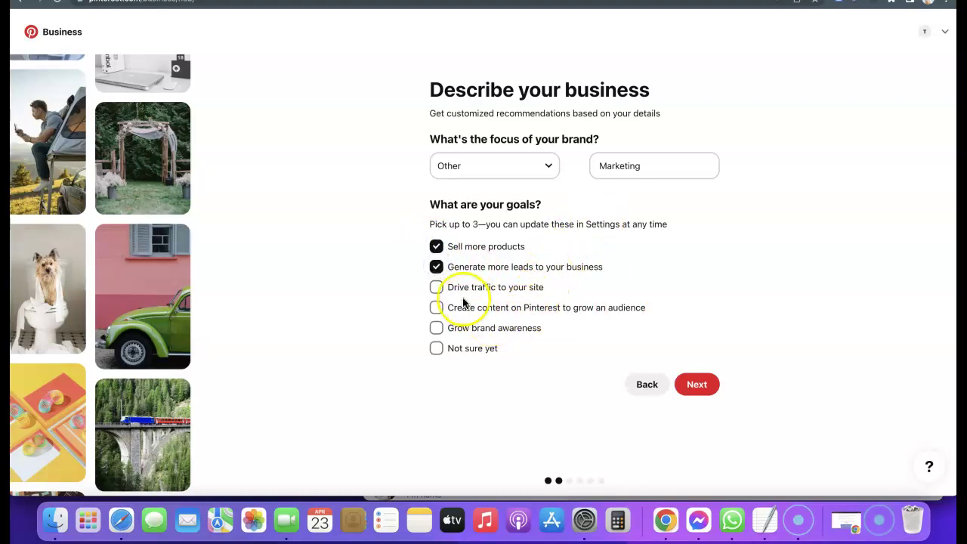
{"action": "left_click", "coordinate": [436, 288]}
{"action": "left_click", "coordinate": [437, 288]}
{"action": "left_click", "coordinate": [437, 288]}
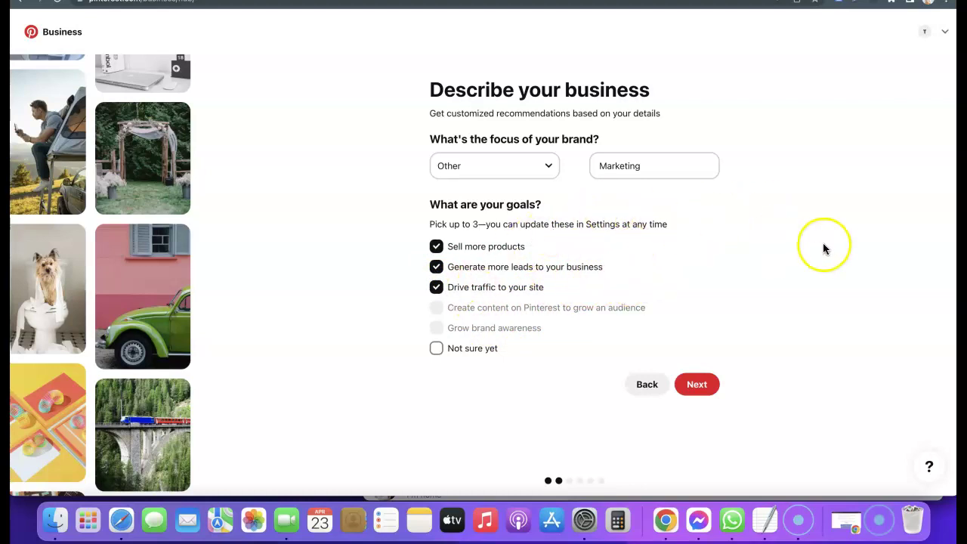
{"action": "left_click", "coordinate": [699, 385]}
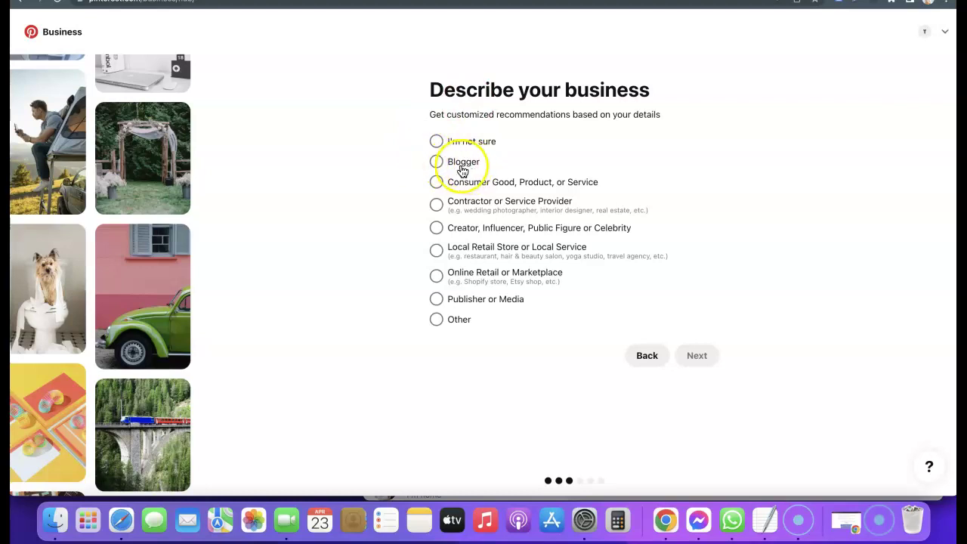
Identify the business as a Blogger and answer yes to interest in advertising
{"action": "left_click", "coordinate": [437, 163]}
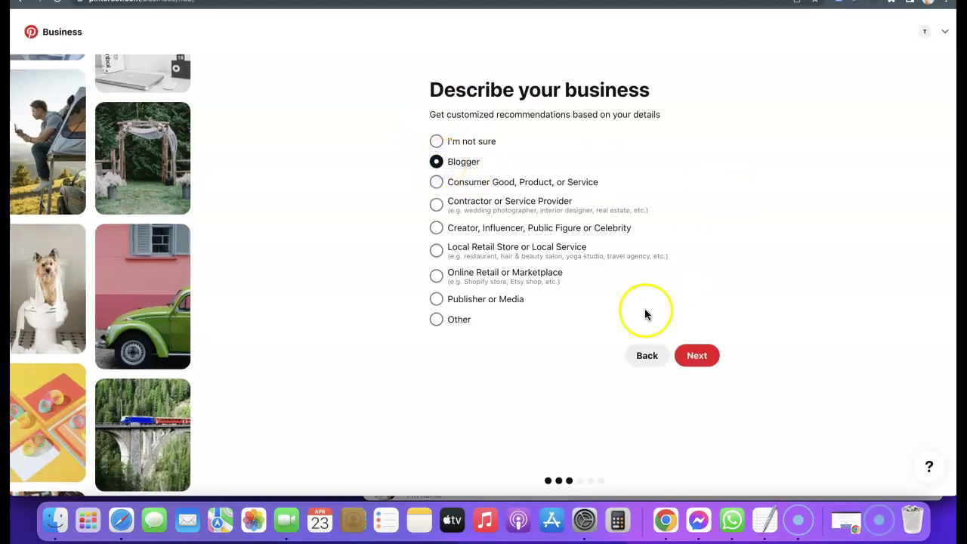
{"action": "left_click", "coordinate": [715, 365]}
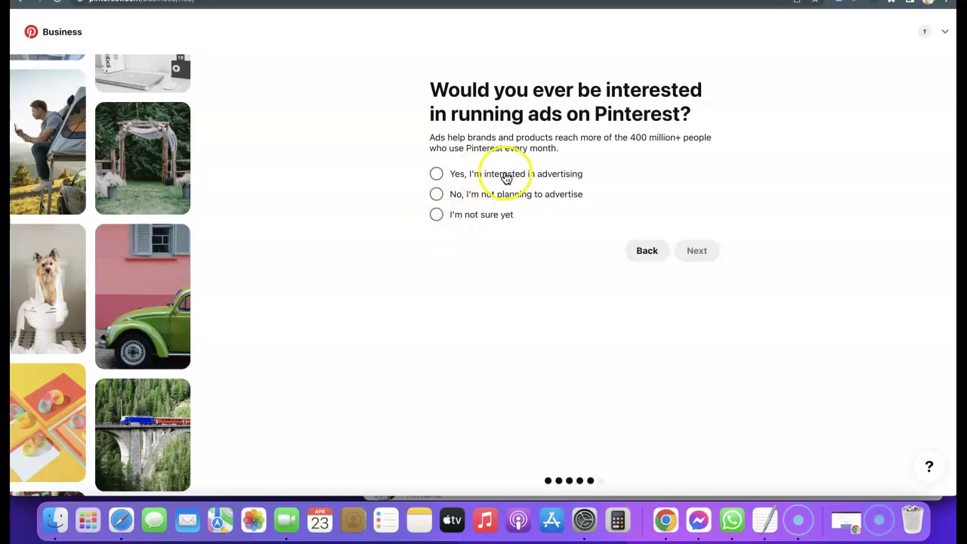
{"action": "left_click", "coordinate": [437, 174]}
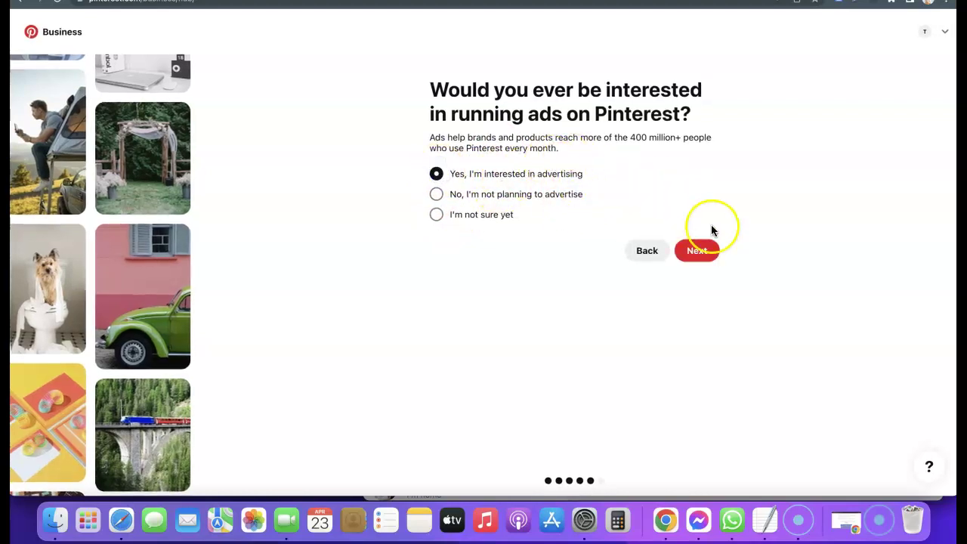
{"action": "left_click", "coordinate": [699, 254]}
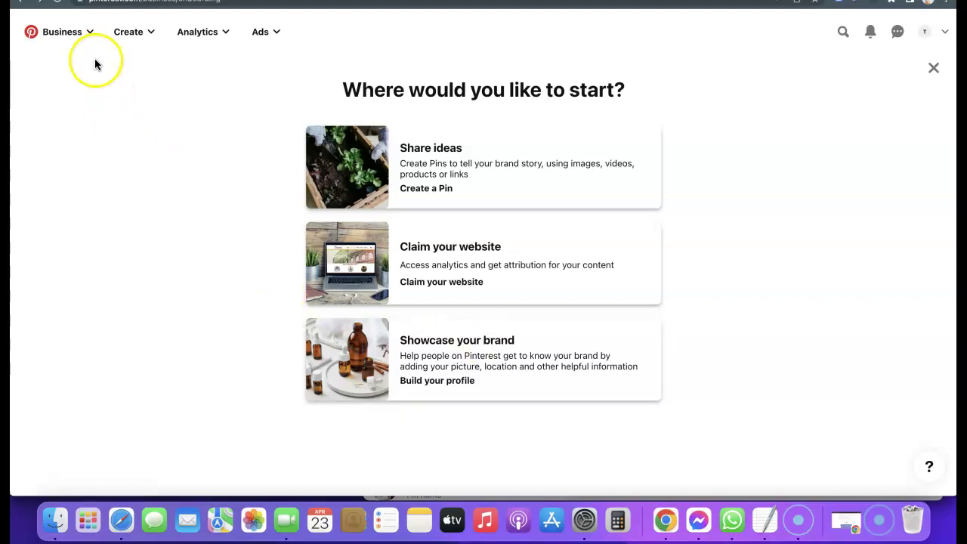
{"action": "left_click", "coordinate": [88, 34]}
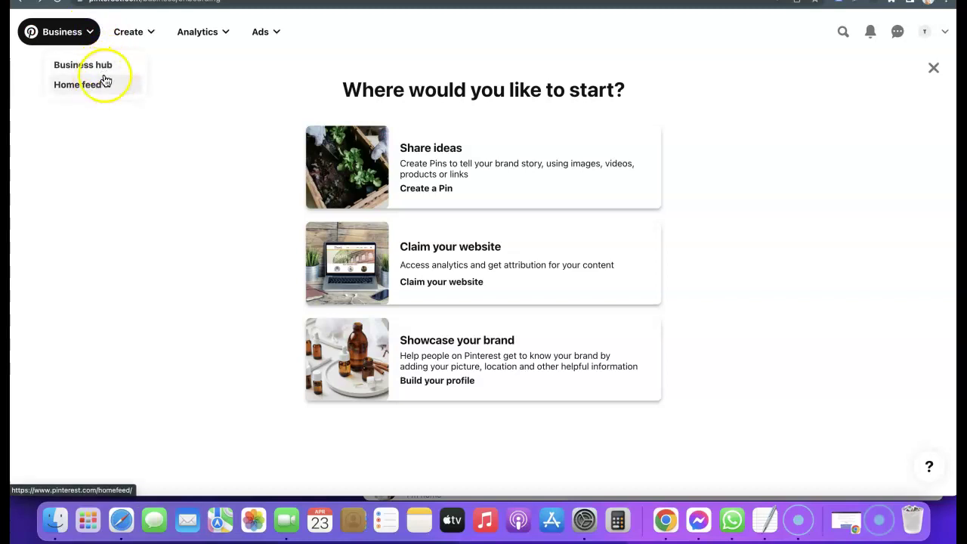
{"action": "left_click", "coordinate": [150, 34]}
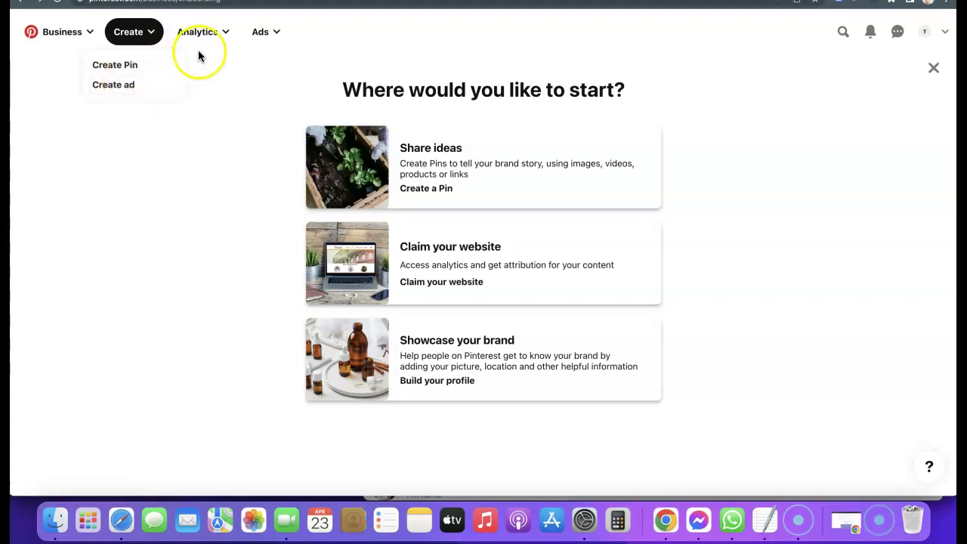
{"action": "left_click", "coordinate": [225, 37]}
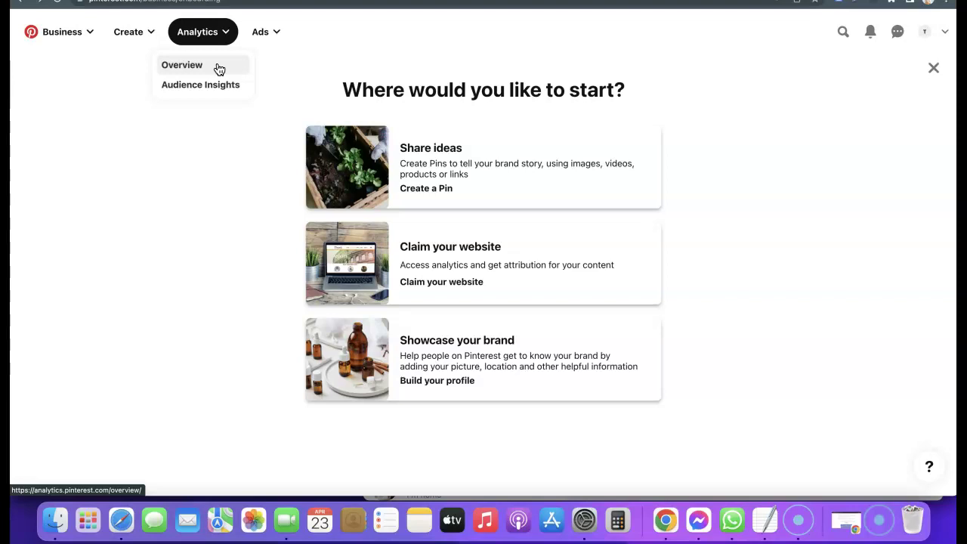
{"action": "left_click", "coordinate": [205, 83]}
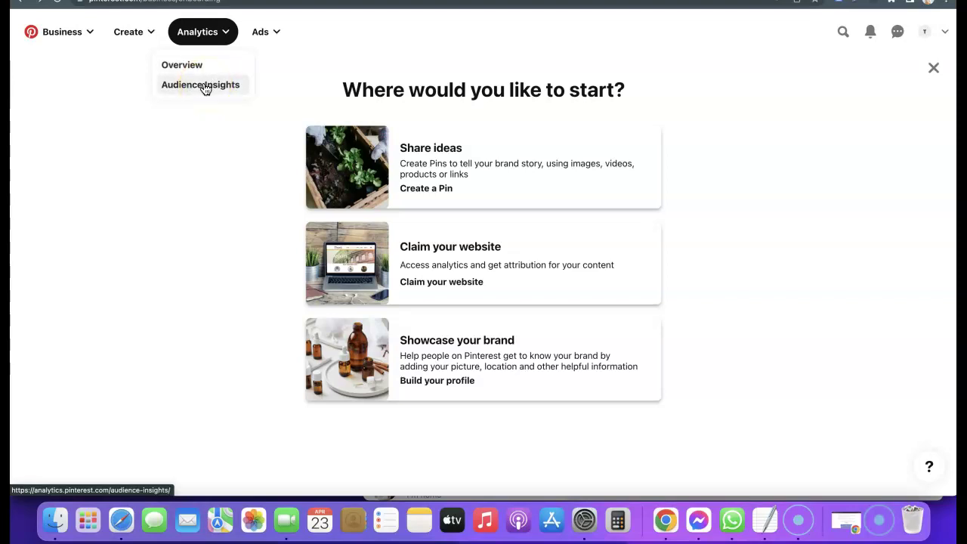
{"action": "left_click", "coordinate": [187, 77]}
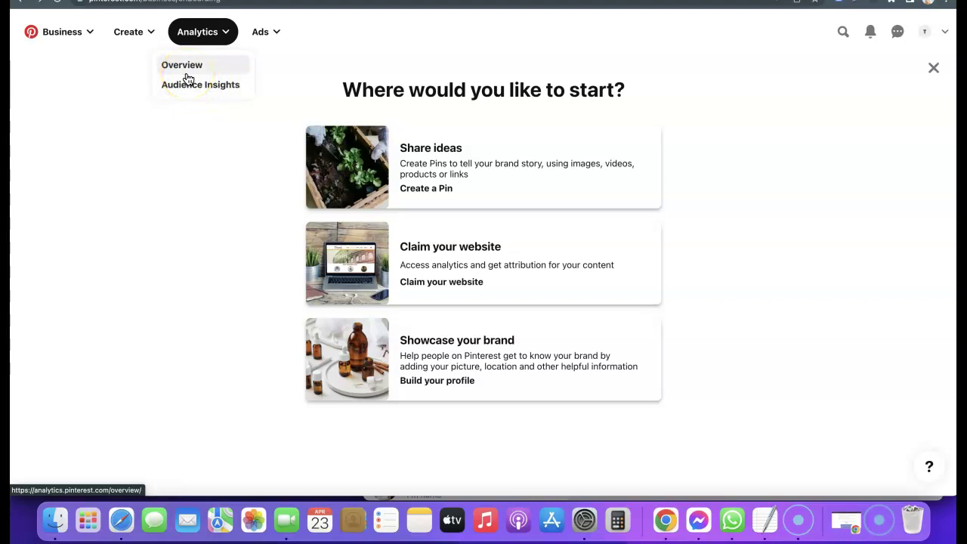
{"action": "left_click", "coordinate": [274, 31]}
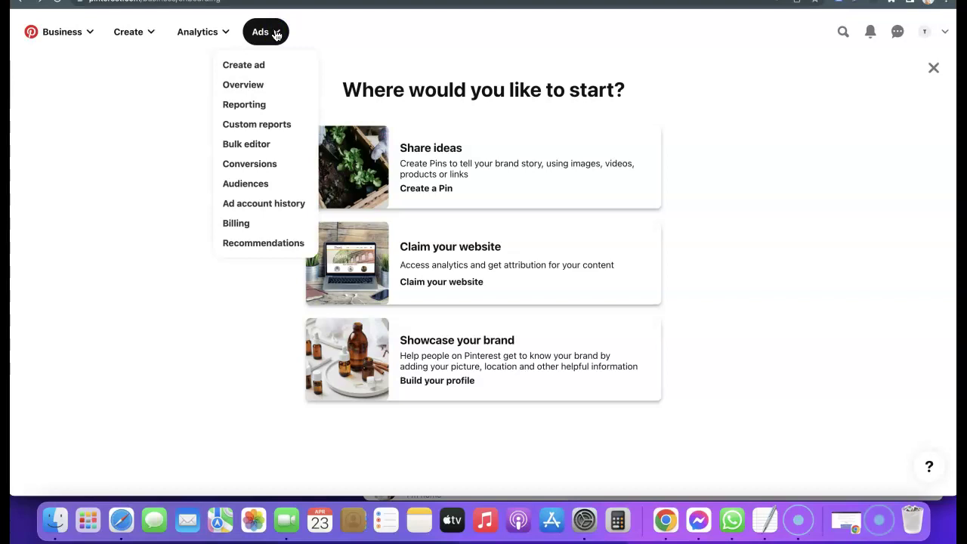
{"action": "left_click_drag", "start_coordinate": [277, 34], "coordinate": [252, 92]}
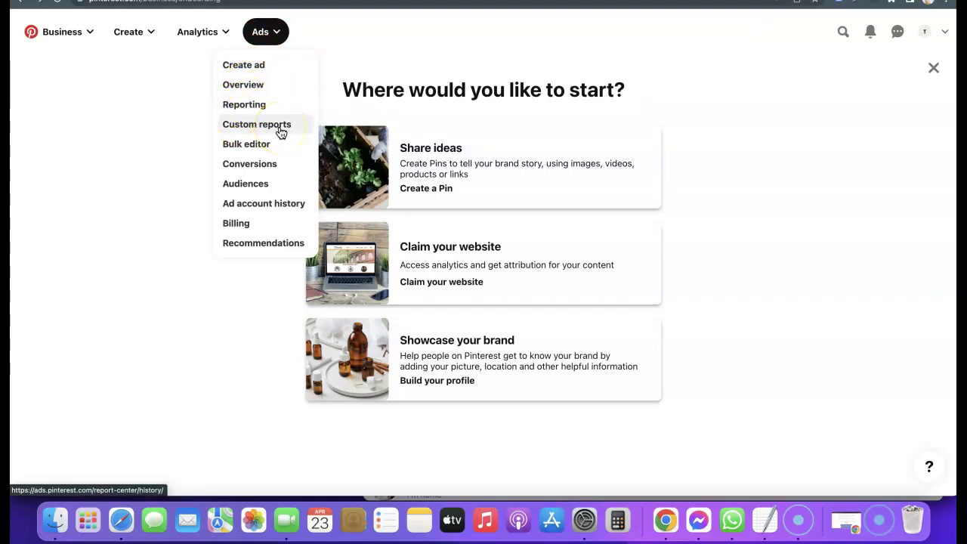
{"action": "left_click", "coordinate": [126, 120]}
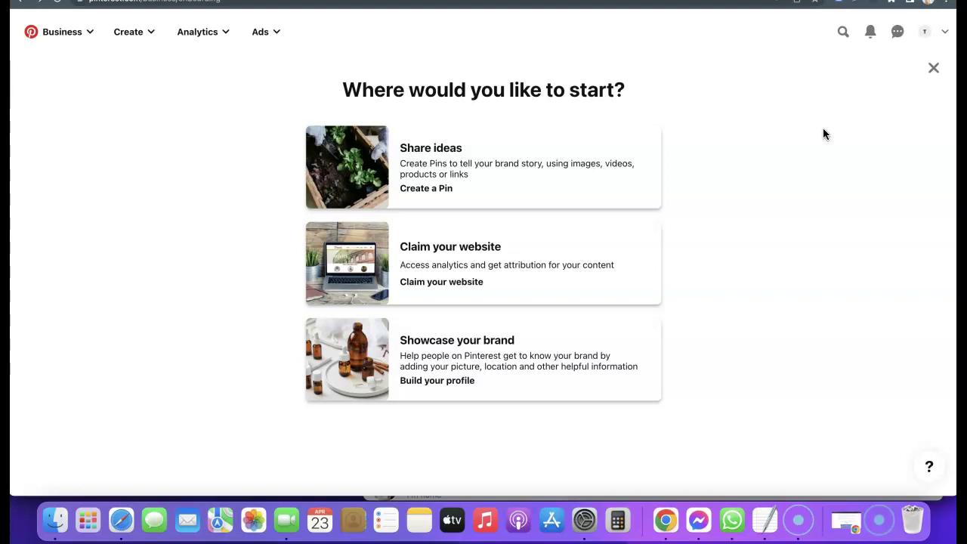
Start a new Pin, step through the feature tour tips, and close the tour
{"action": "left_click", "coordinate": [429, 189]}
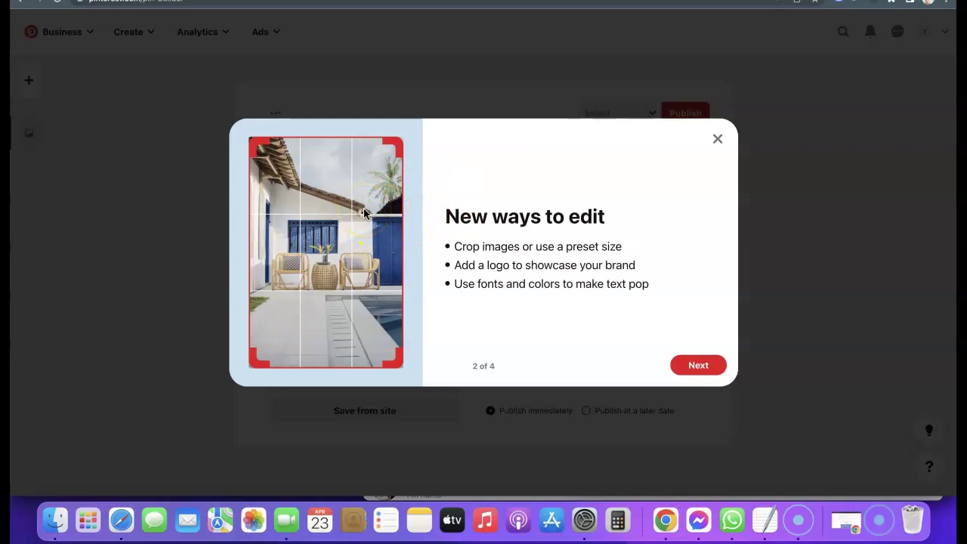
{"action": "left_click", "coordinate": [698, 367]}
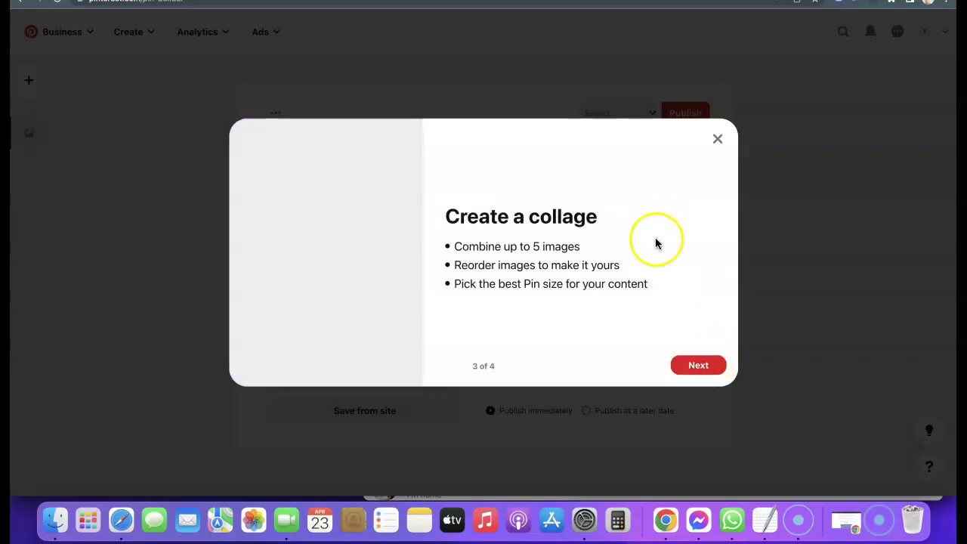
{"action": "left_click", "coordinate": [691, 362]}
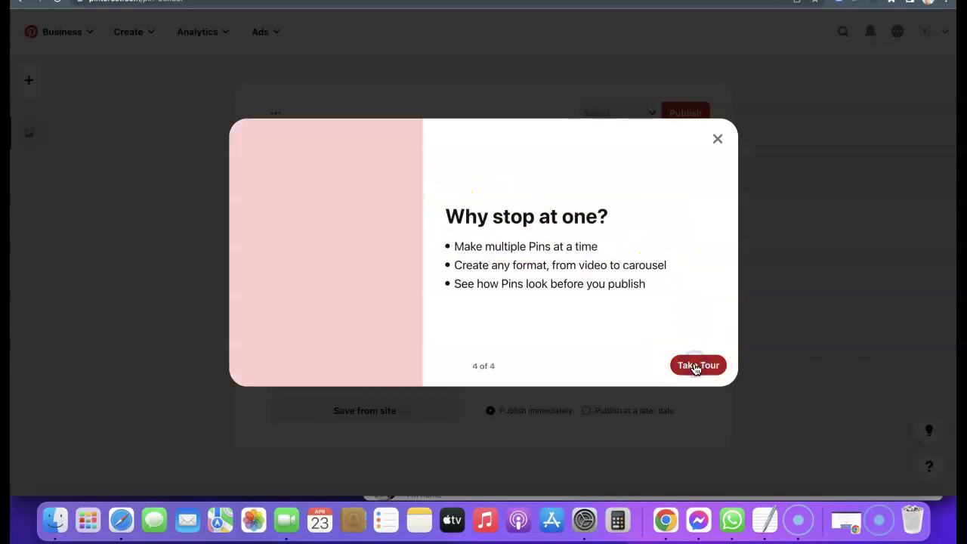
{"action": "left_click", "coordinate": [717, 142]}
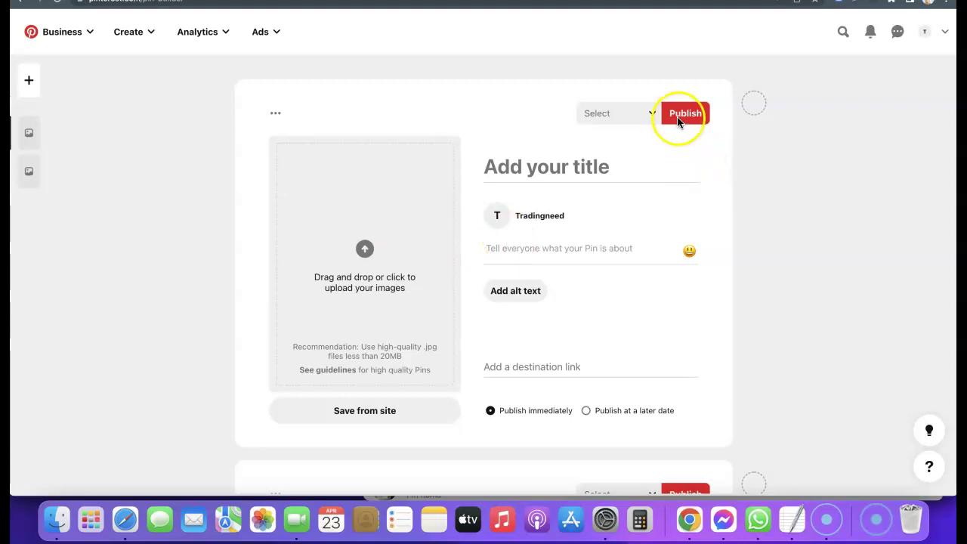
Open the board list and cancel the new board dialog, then switch to the Canva tab
{"action": "left_click", "coordinate": [651, 113]}
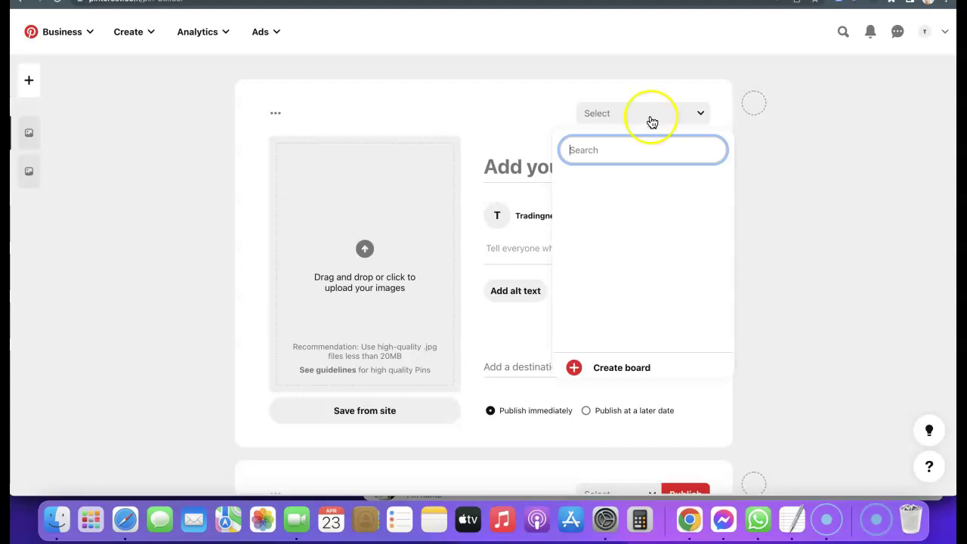
{"action": "left_click", "coordinate": [626, 368]}
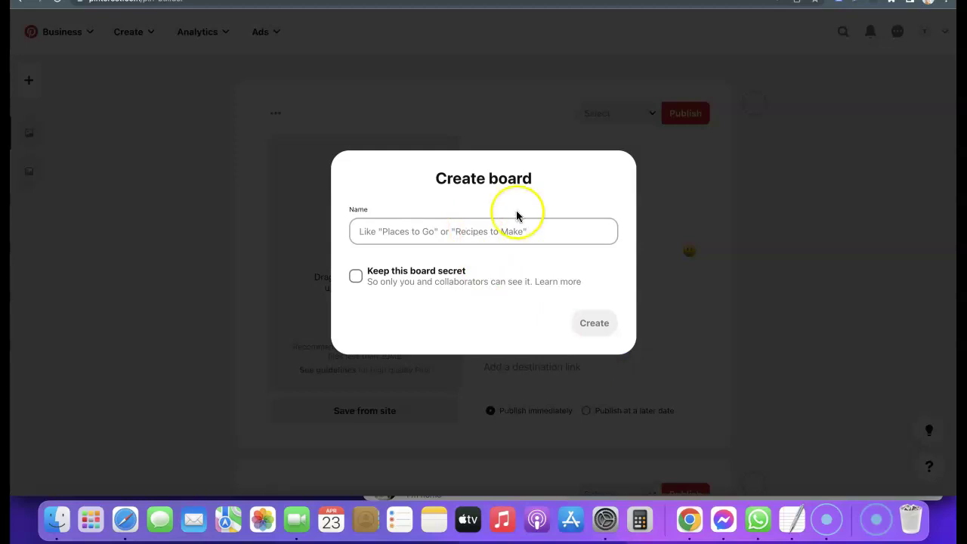
{"action": "left_click", "coordinate": [501, 121]}
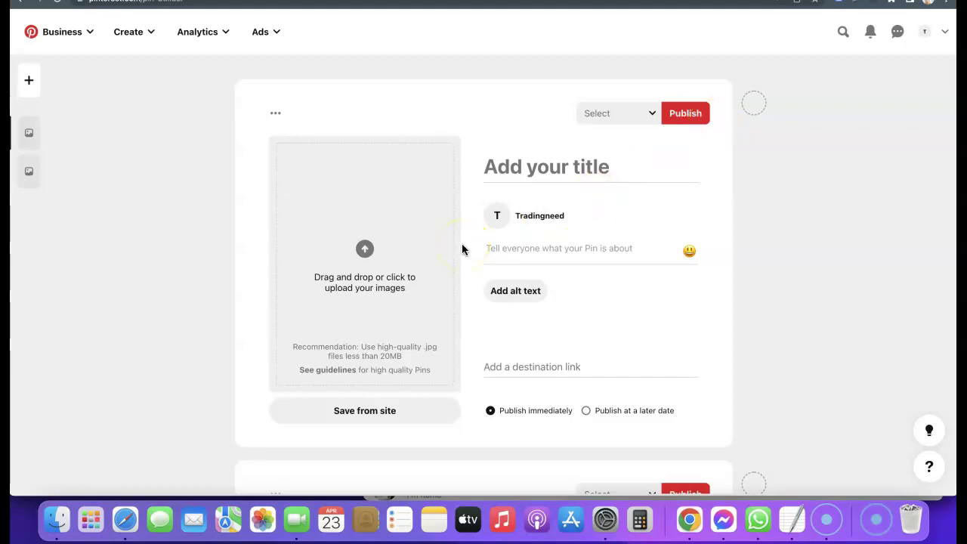
{"action": "key", "text": "ctrl+Tab"}
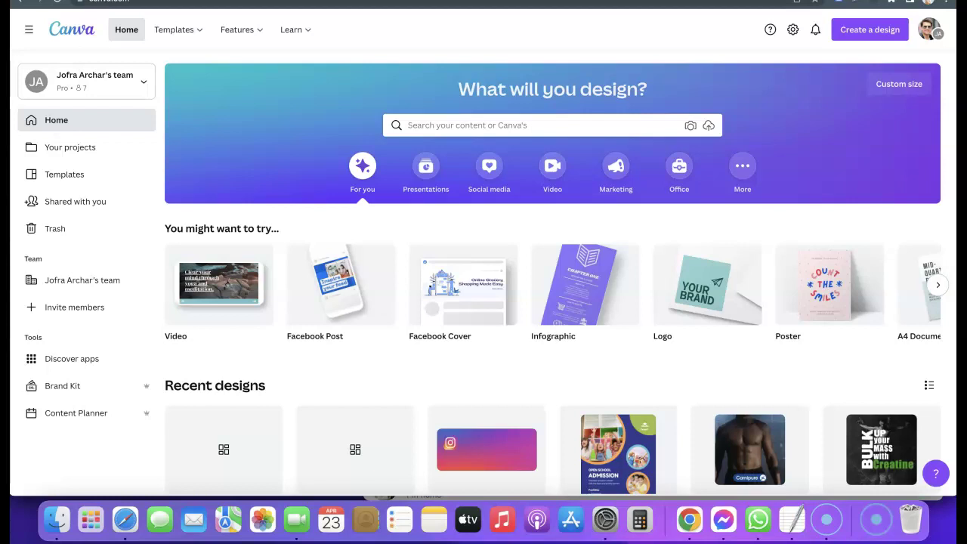
Rerun the 'pinterest' template search in Canva and scroll through the Pin designs
{"action": "left_click", "coordinate": [487, 123]}
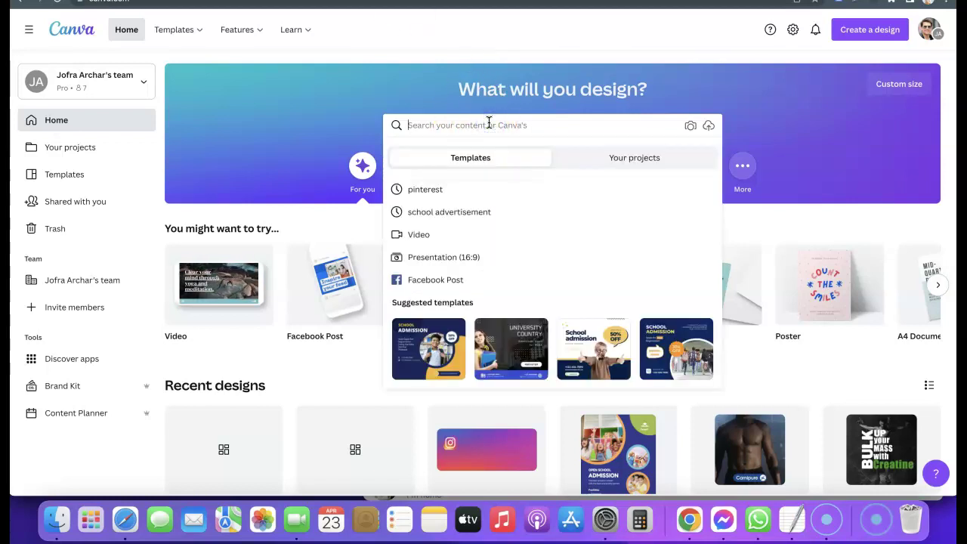
{"action": "left_click", "coordinate": [426, 190]}
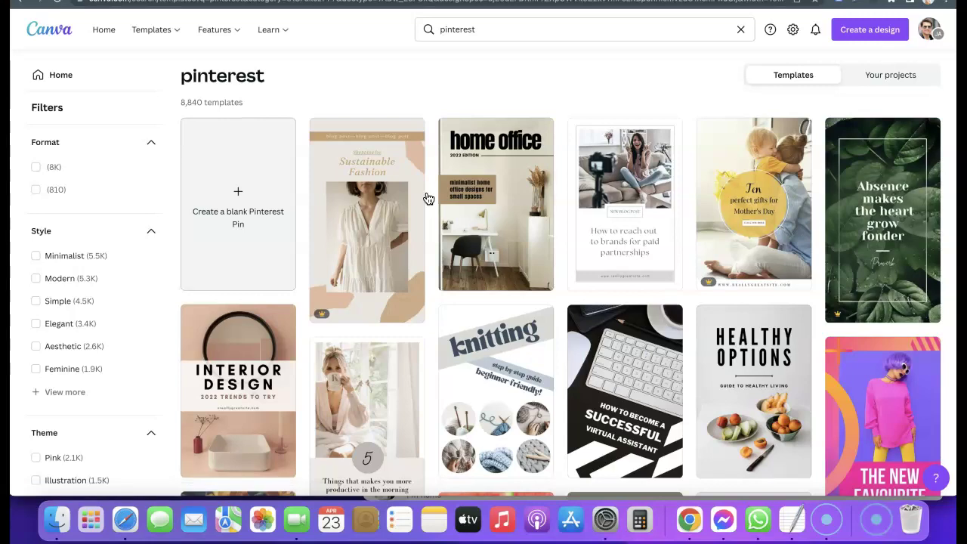
{"action": "scroll", "coordinate": [577, 191], "scroll_direction": "down", "scroll_amount": 5}
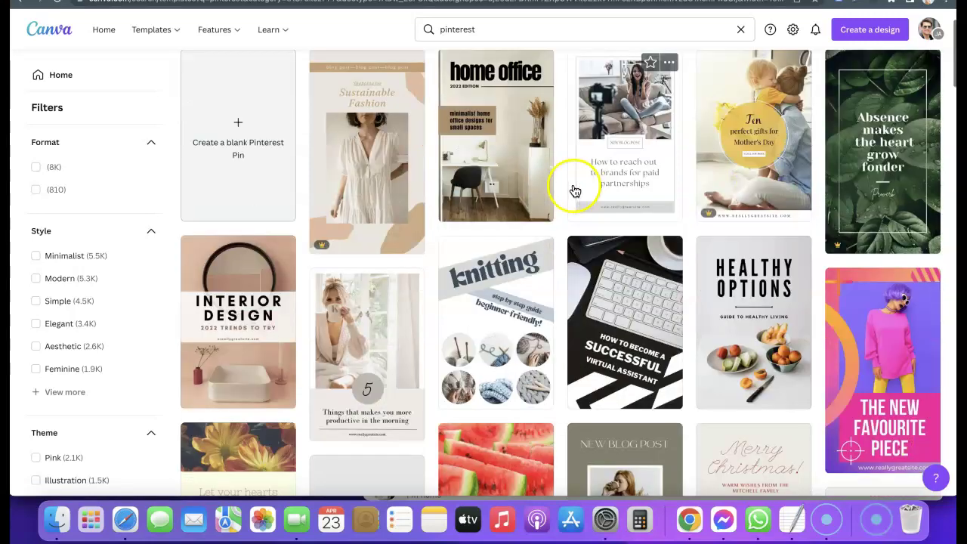
{"action": "scroll", "coordinate": [576, 191], "scroll_direction": "down", "scroll_amount": 1}
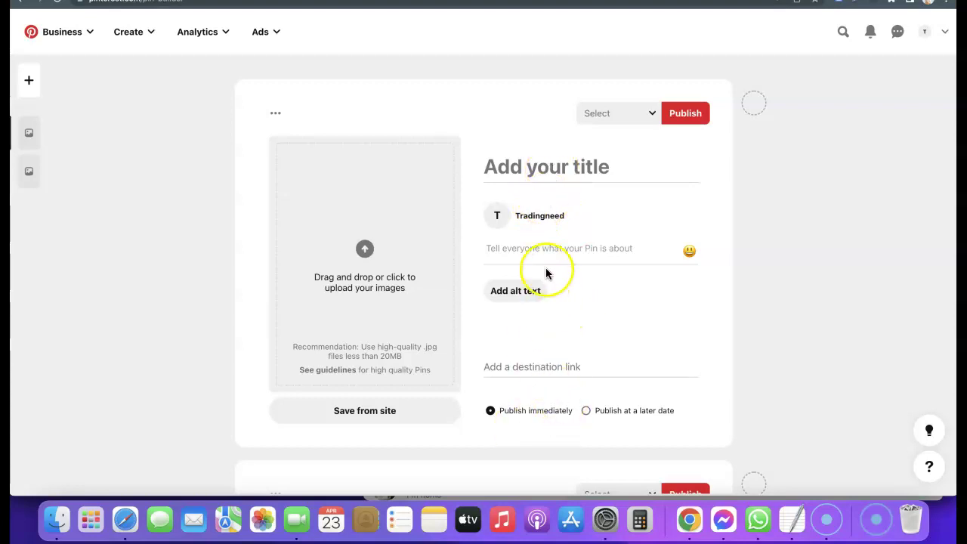
{"action": "left_click", "coordinate": [574, 246]}
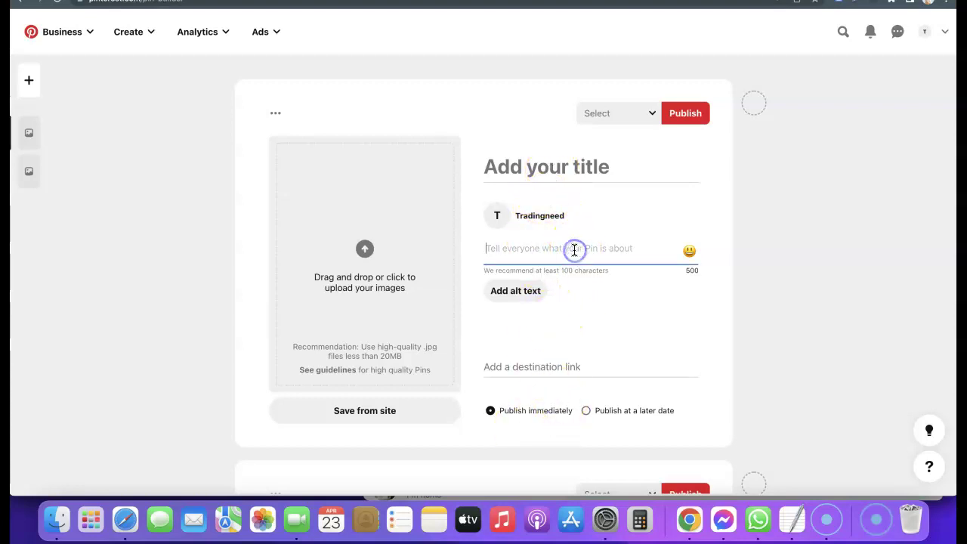
{"action": "left_click", "coordinate": [576, 366]}
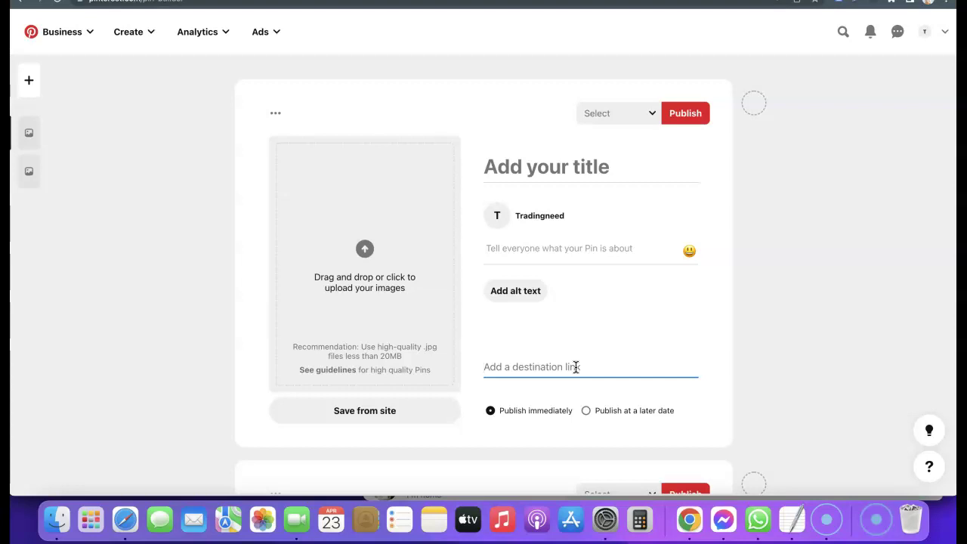
{"action": "left_click", "coordinate": [570, 366]}
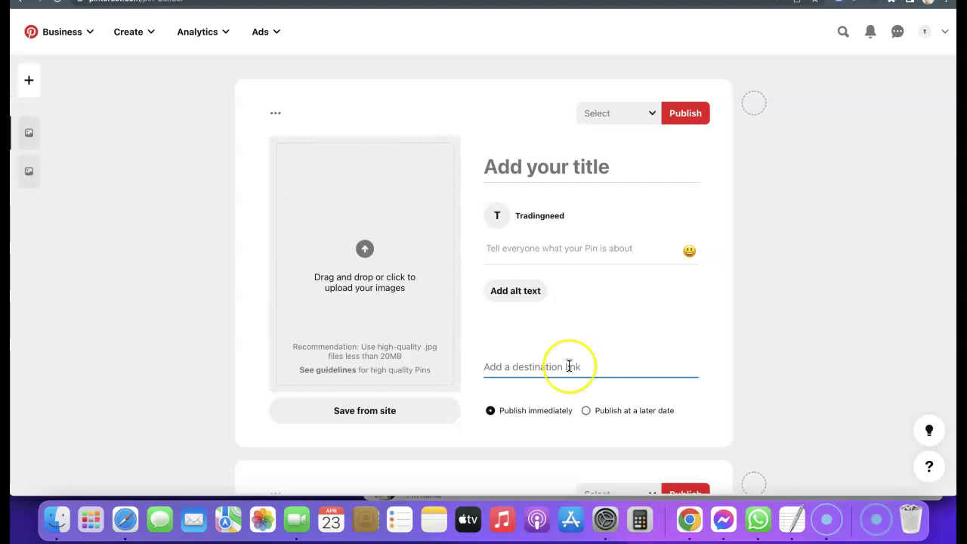